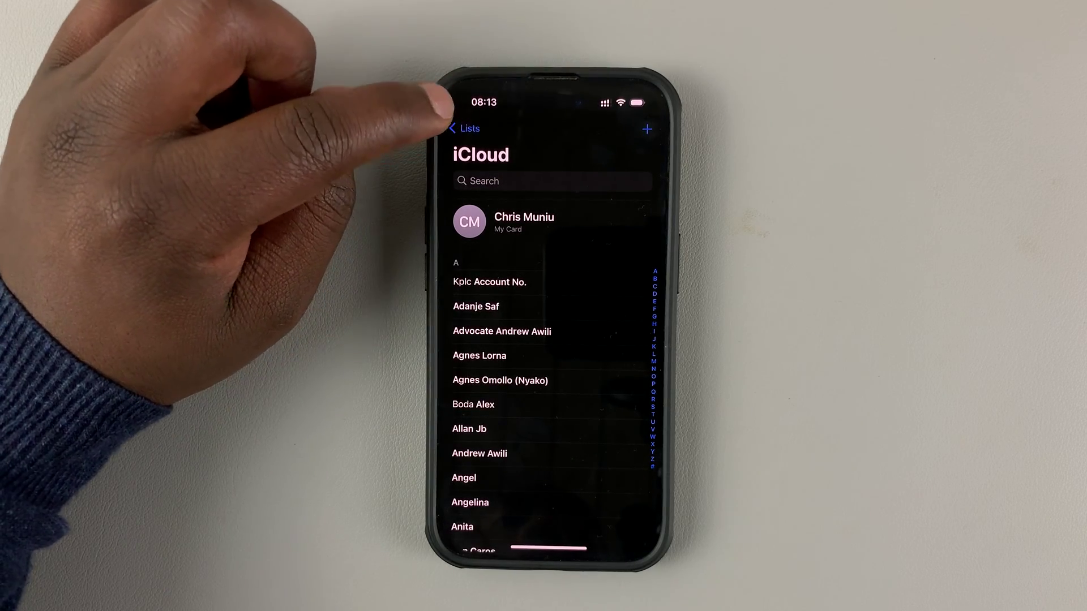
Return to the Lists screen showing All iCloud and the Windy Hill list
click(466, 129)
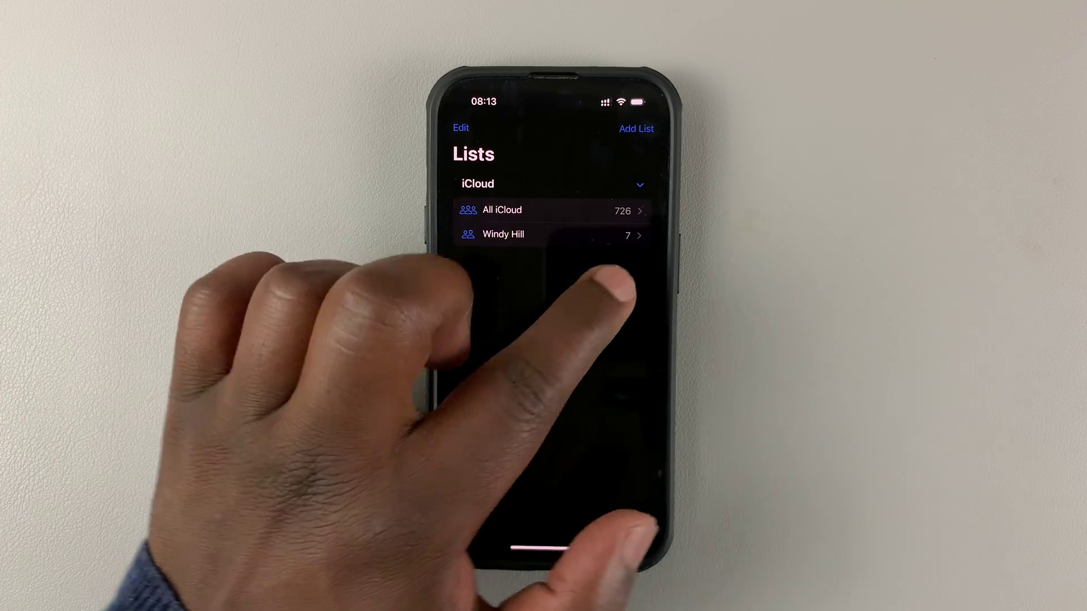
click(504, 235)
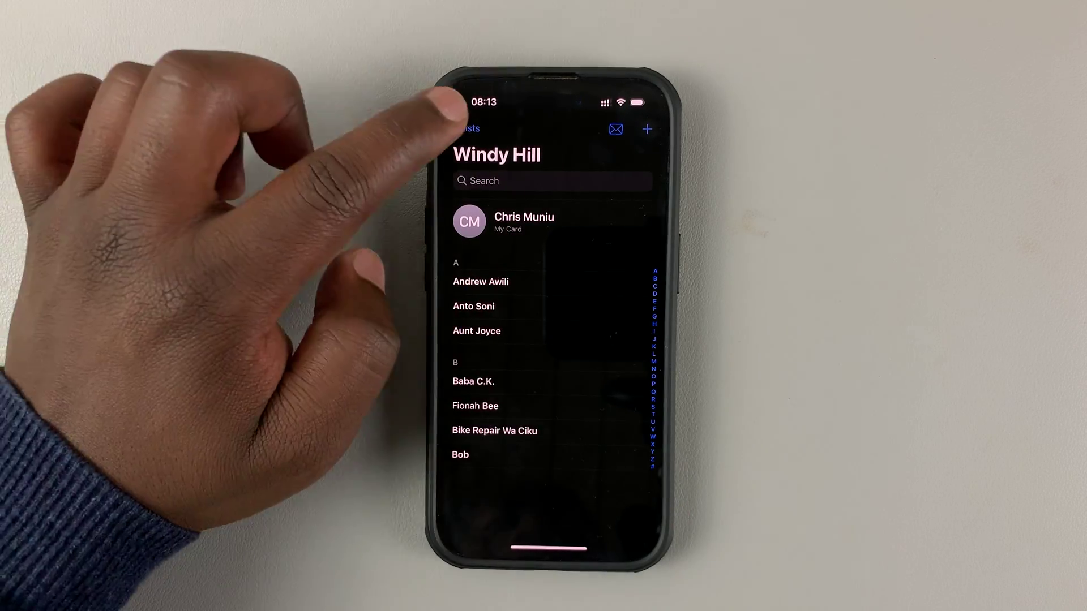
click(466, 127)
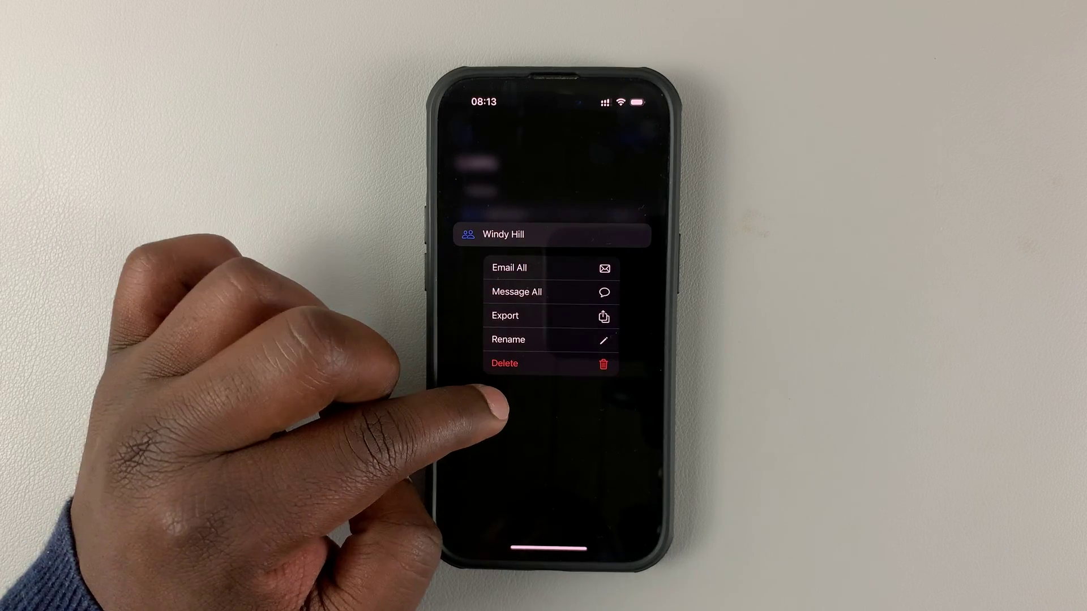
Delete the Windy Hill list and confirm, leaving only All iCloud
click(514, 365)
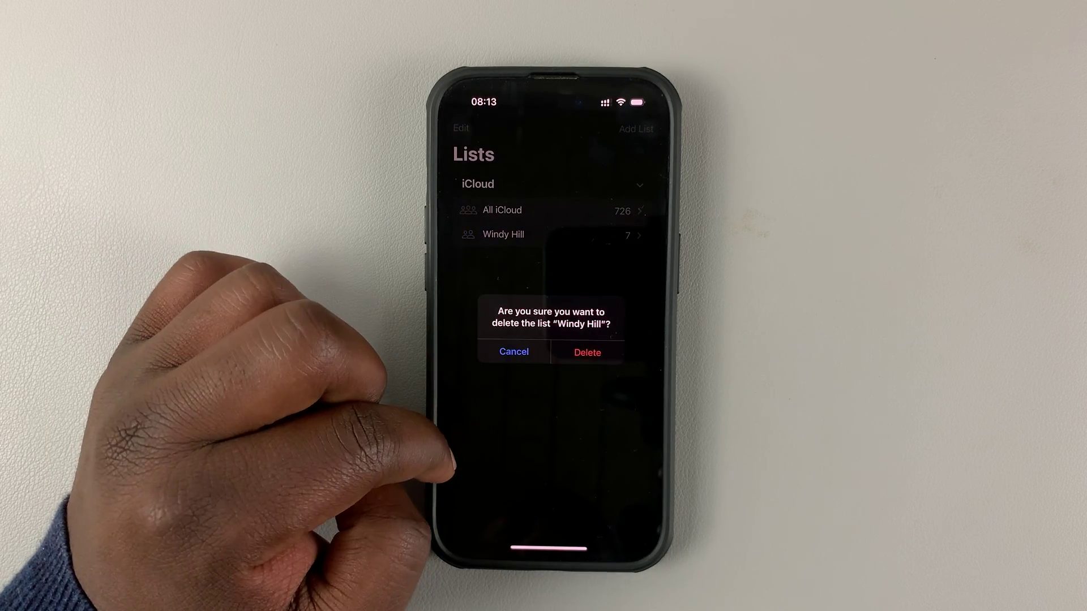
click(587, 352)
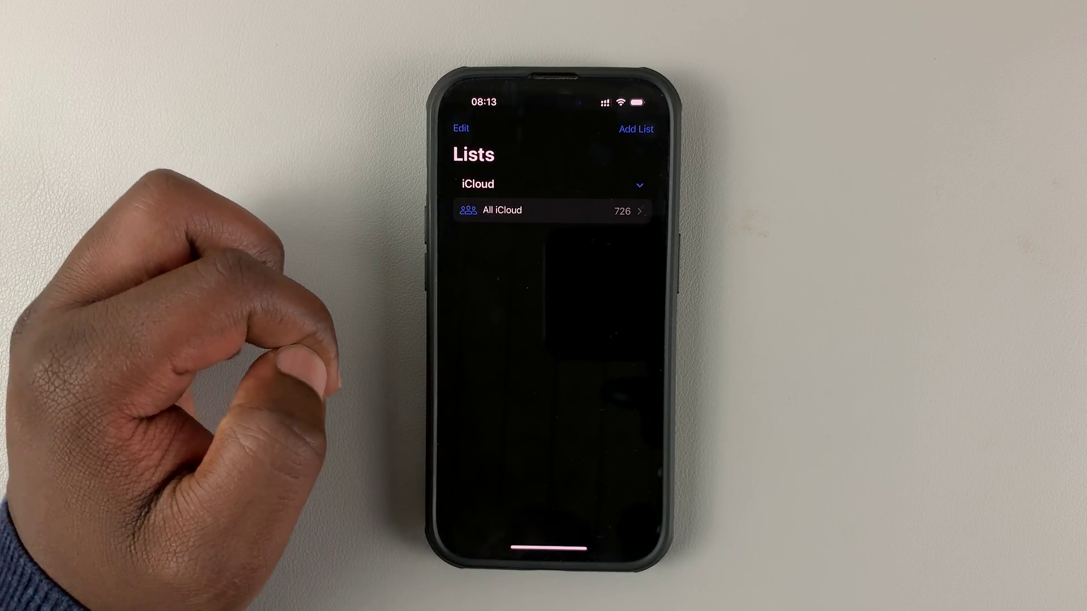
Open the All iCloud list to show the full alphabetical contacts
click(502, 210)
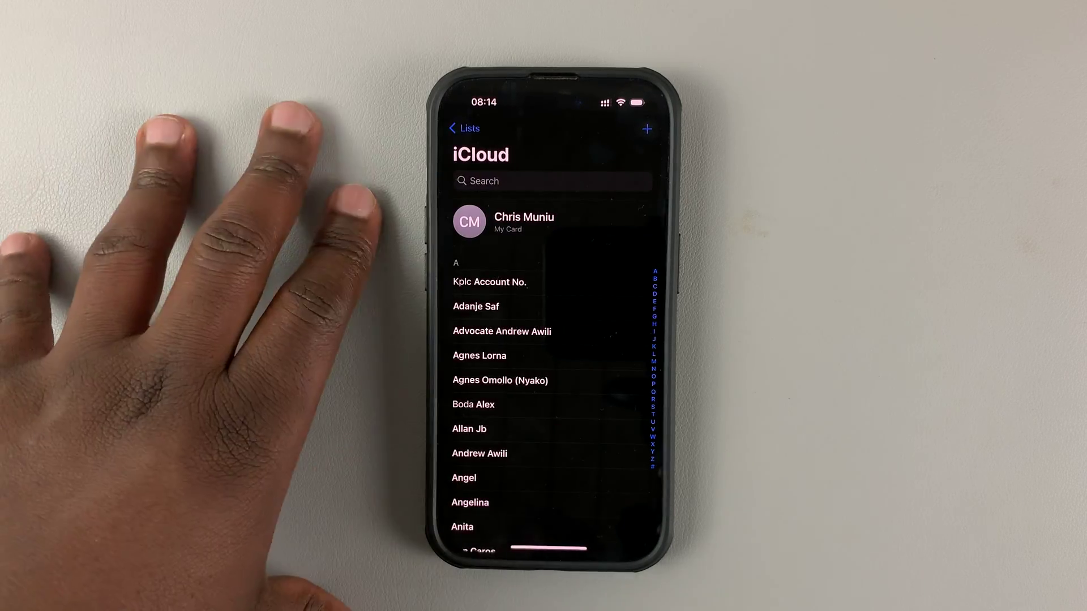